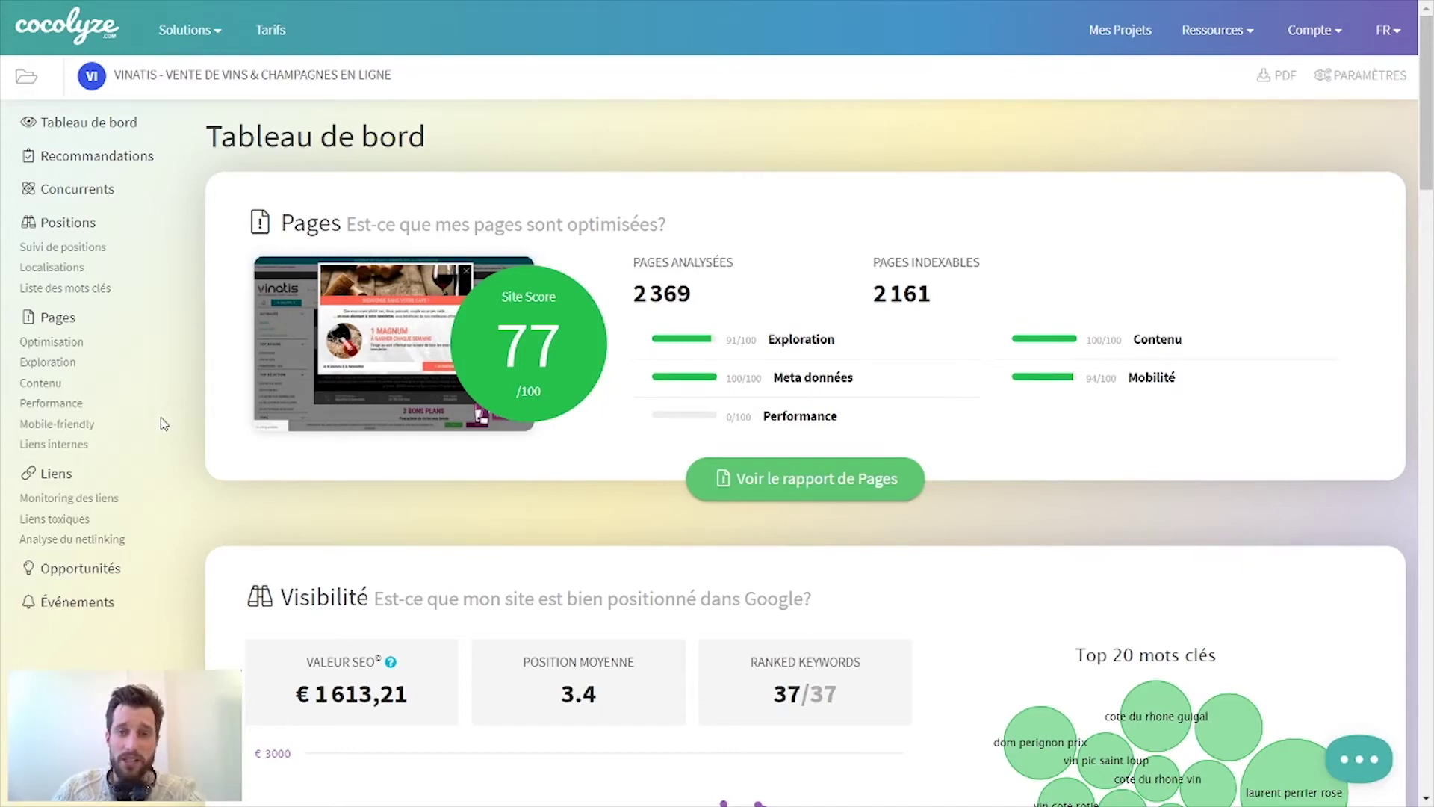
Open the Liens report and examine the domain overview, active referring domains and lost links.
left_click(54, 475)
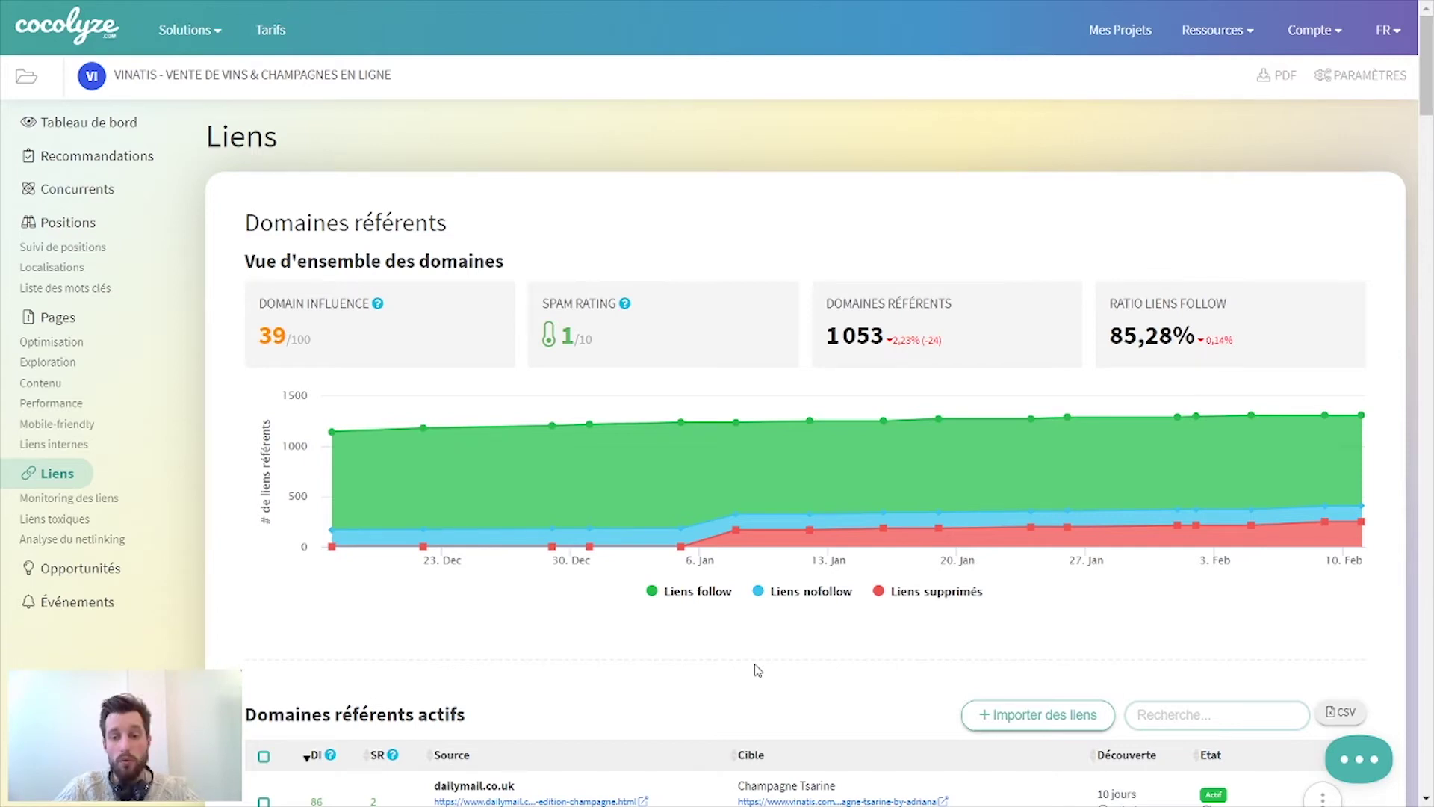
scroll(428, 639, "down", 7)
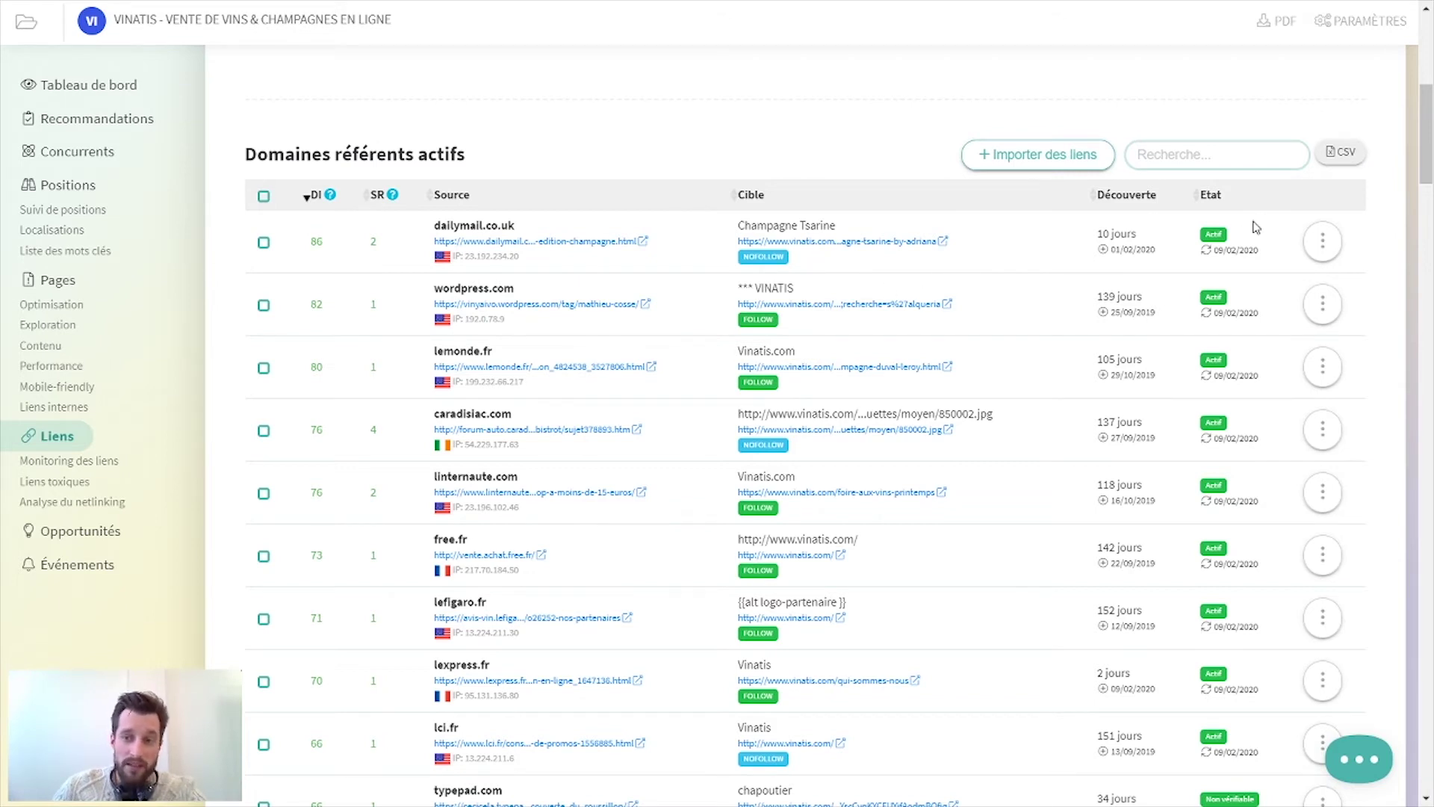
scroll(1263, 273, "down", 6)
scroll(1263, 273, "down", 4)
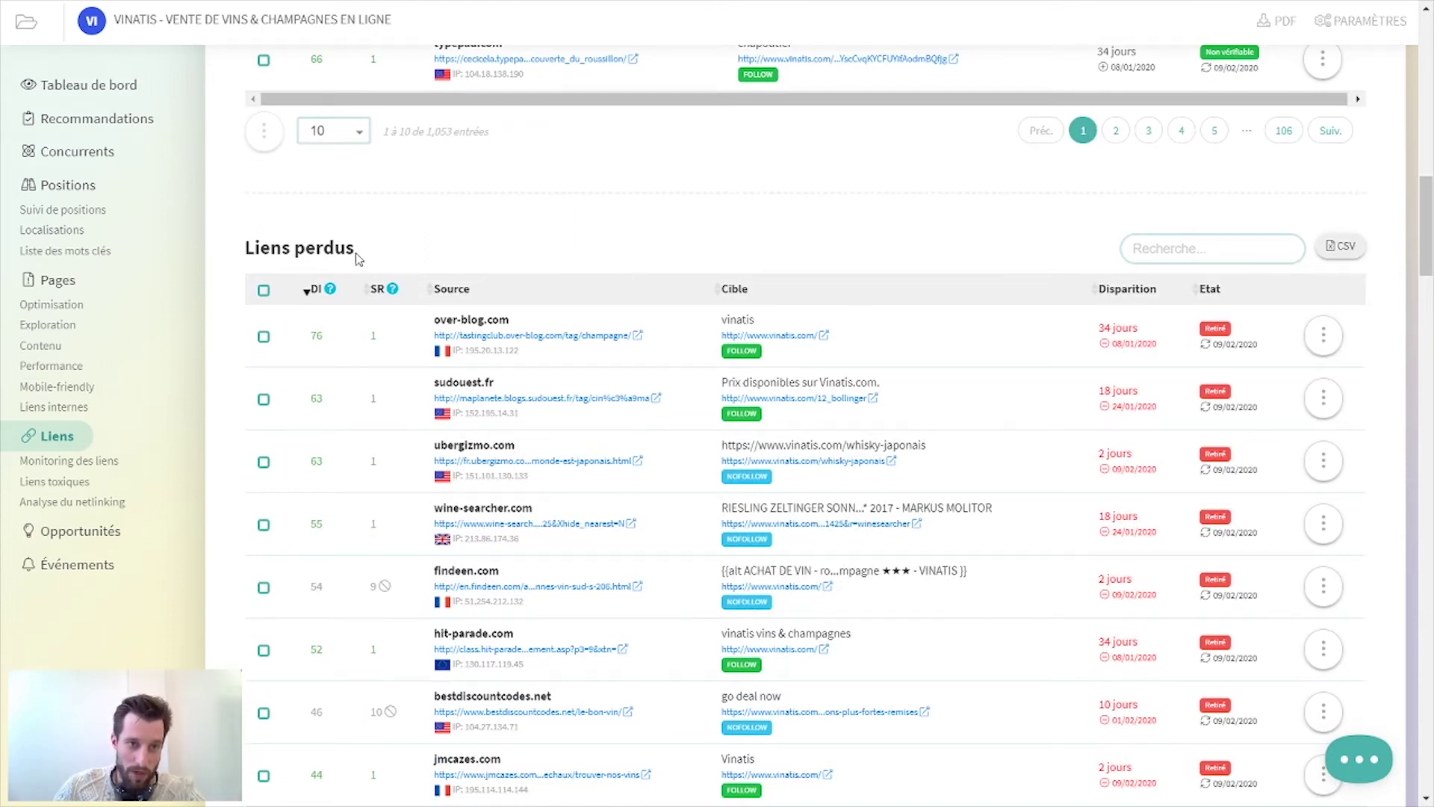
scroll(998, 338, "up", 10)
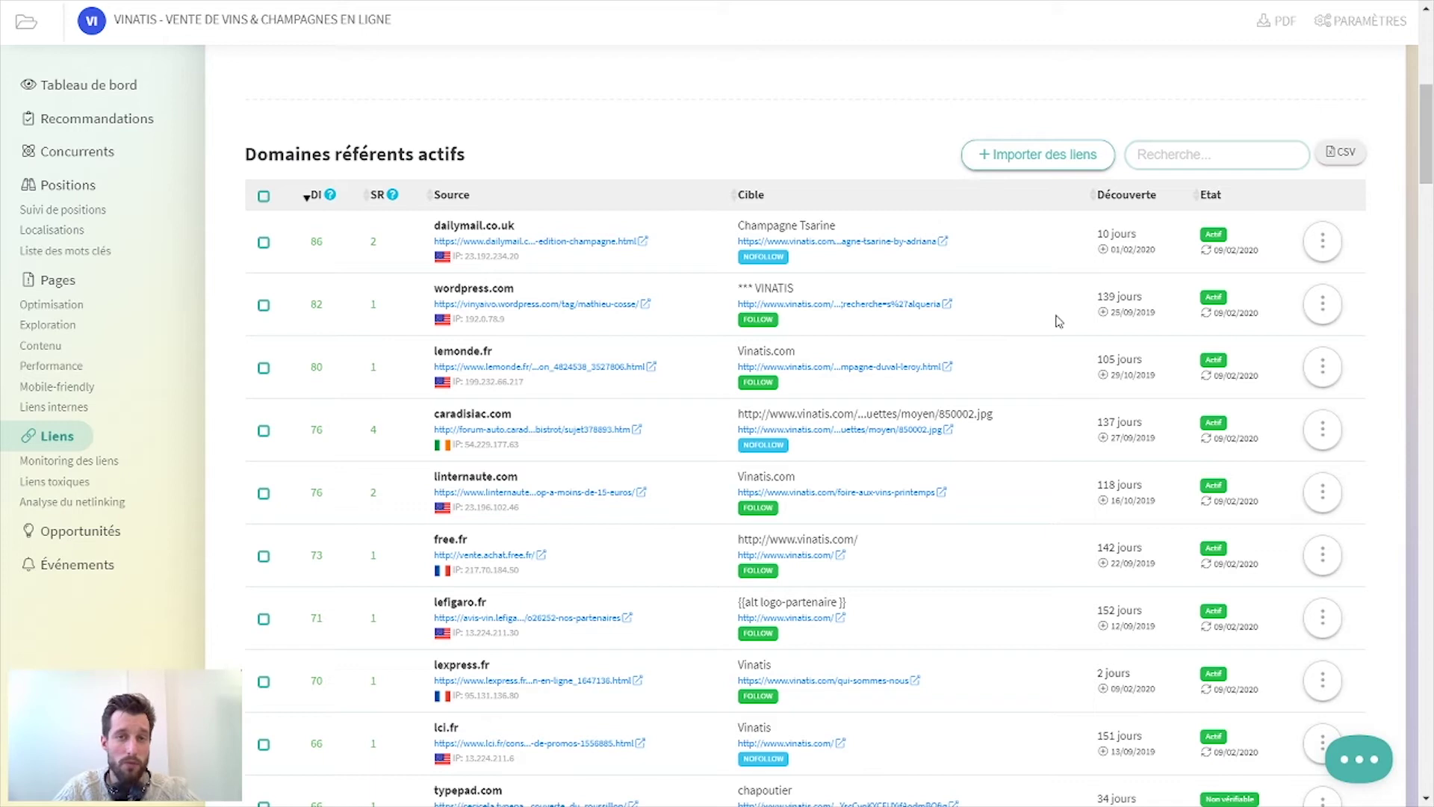
scroll(1059, 321, "down", 10)
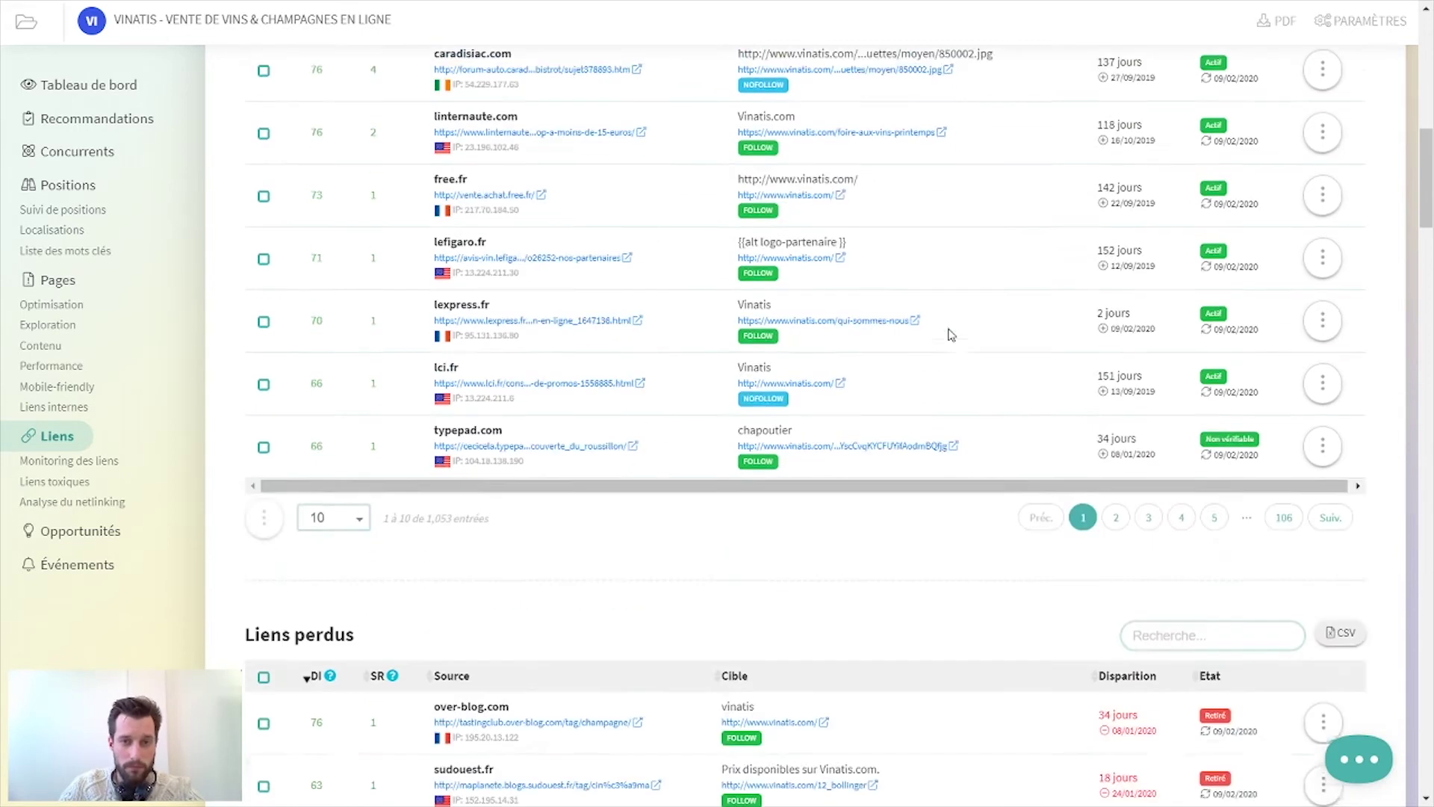
scroll(1005, 225, "up", 3)
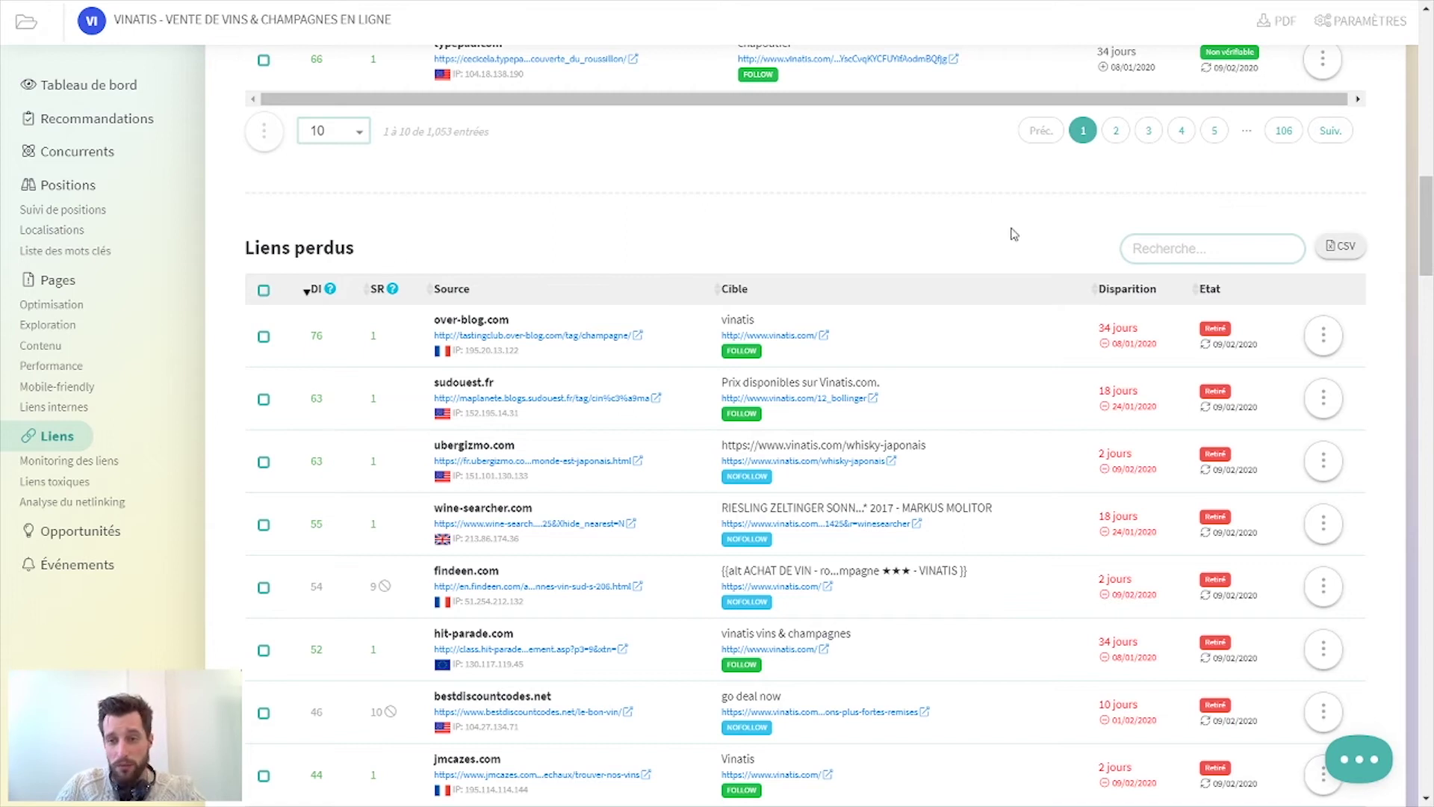
scroll(1016, 232, "down", 1)
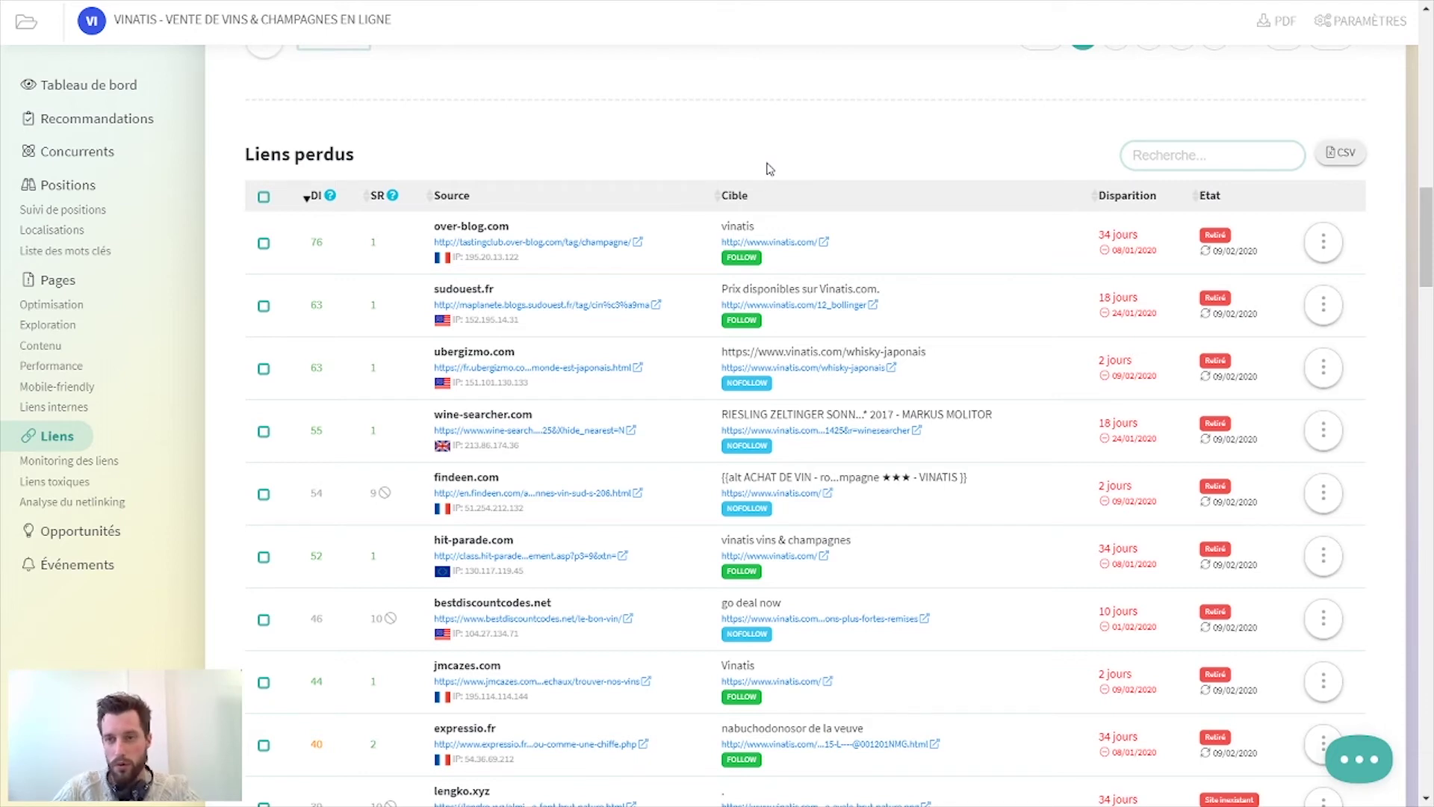
Examine the Liens Toxiques table, its spam ratings and available actions, and the Liens à désavouer section.
scroll(769, 169, "down", 10)
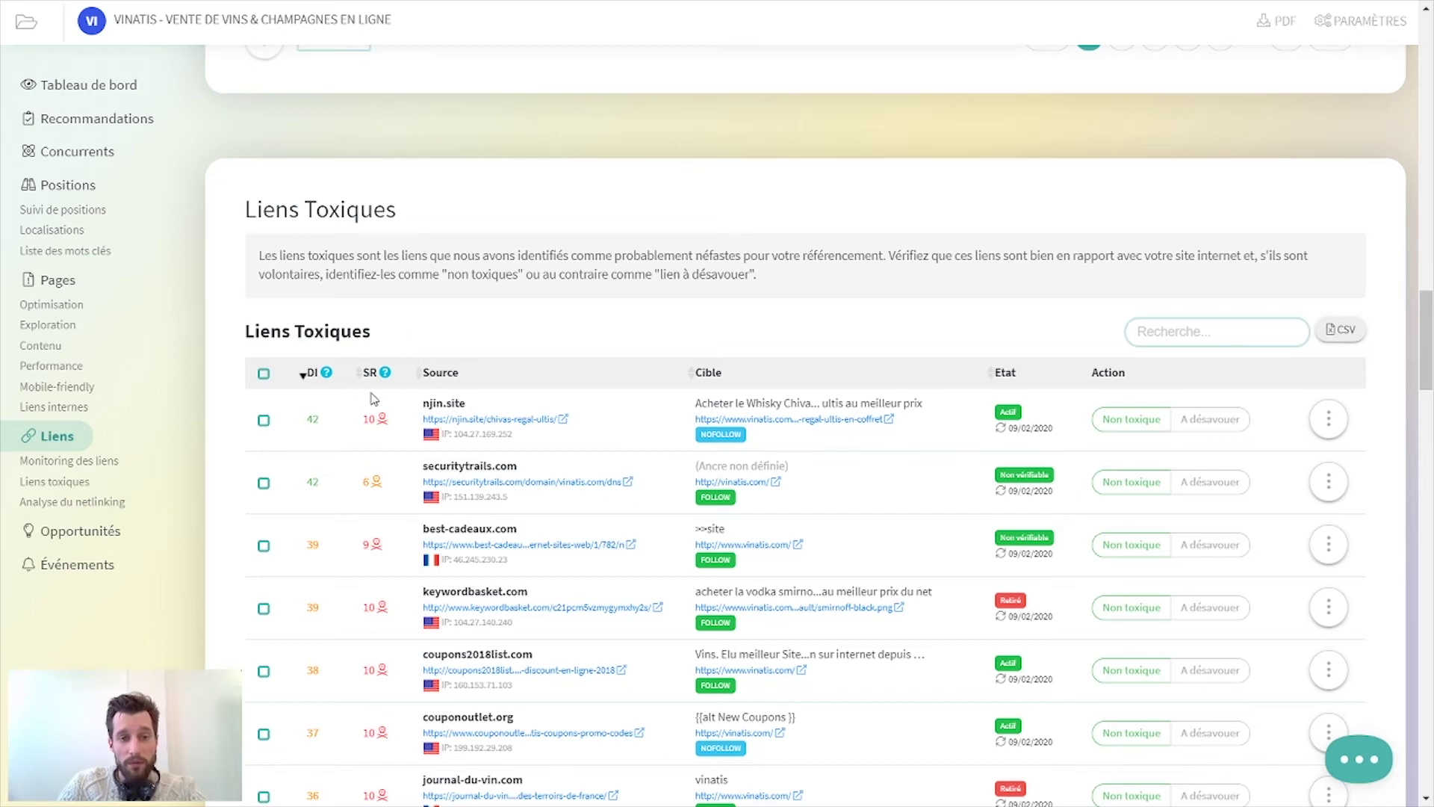
scroll(368, 196, "down", 1)
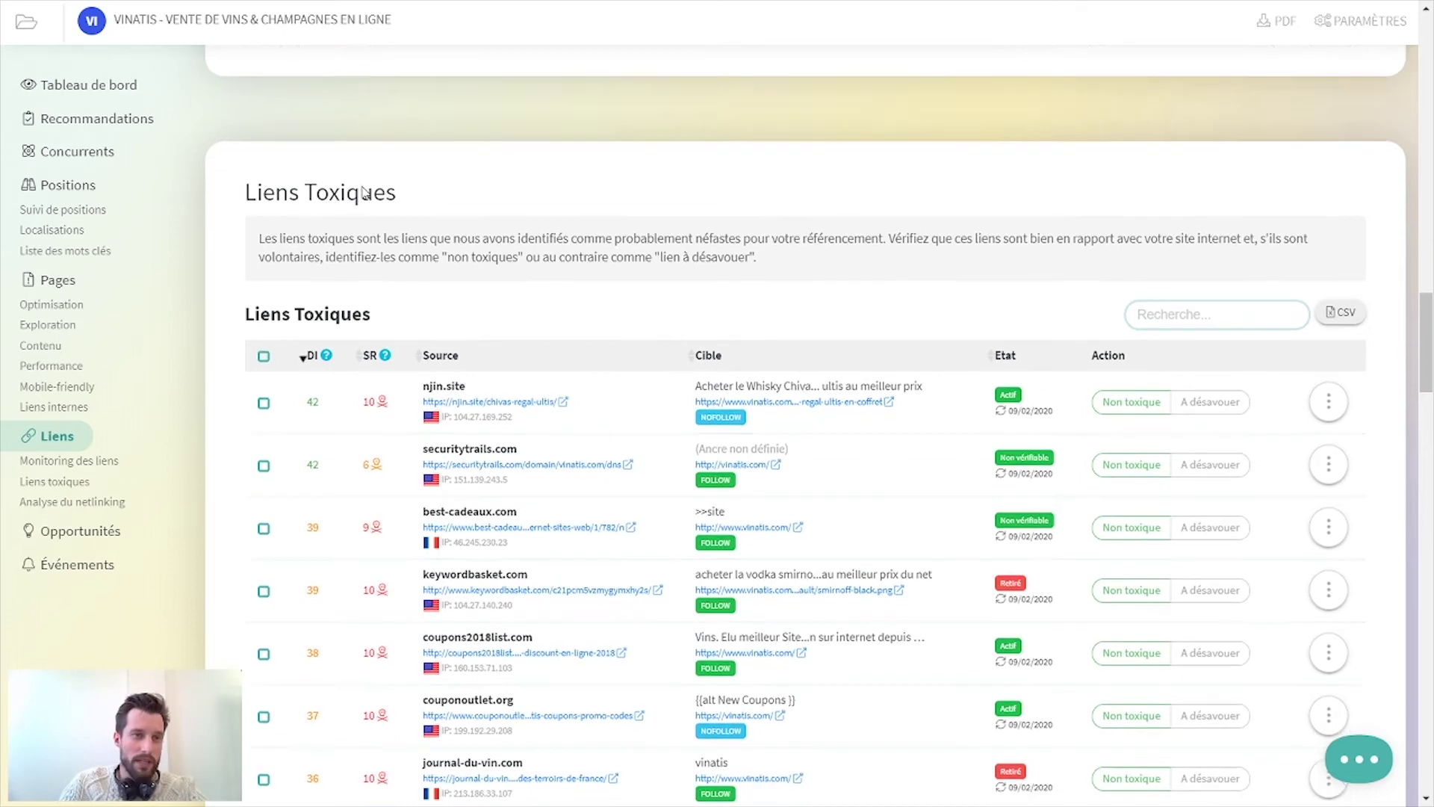
scroll(377, 150, "down", 1)
scroll(448, 142, "up", 1)
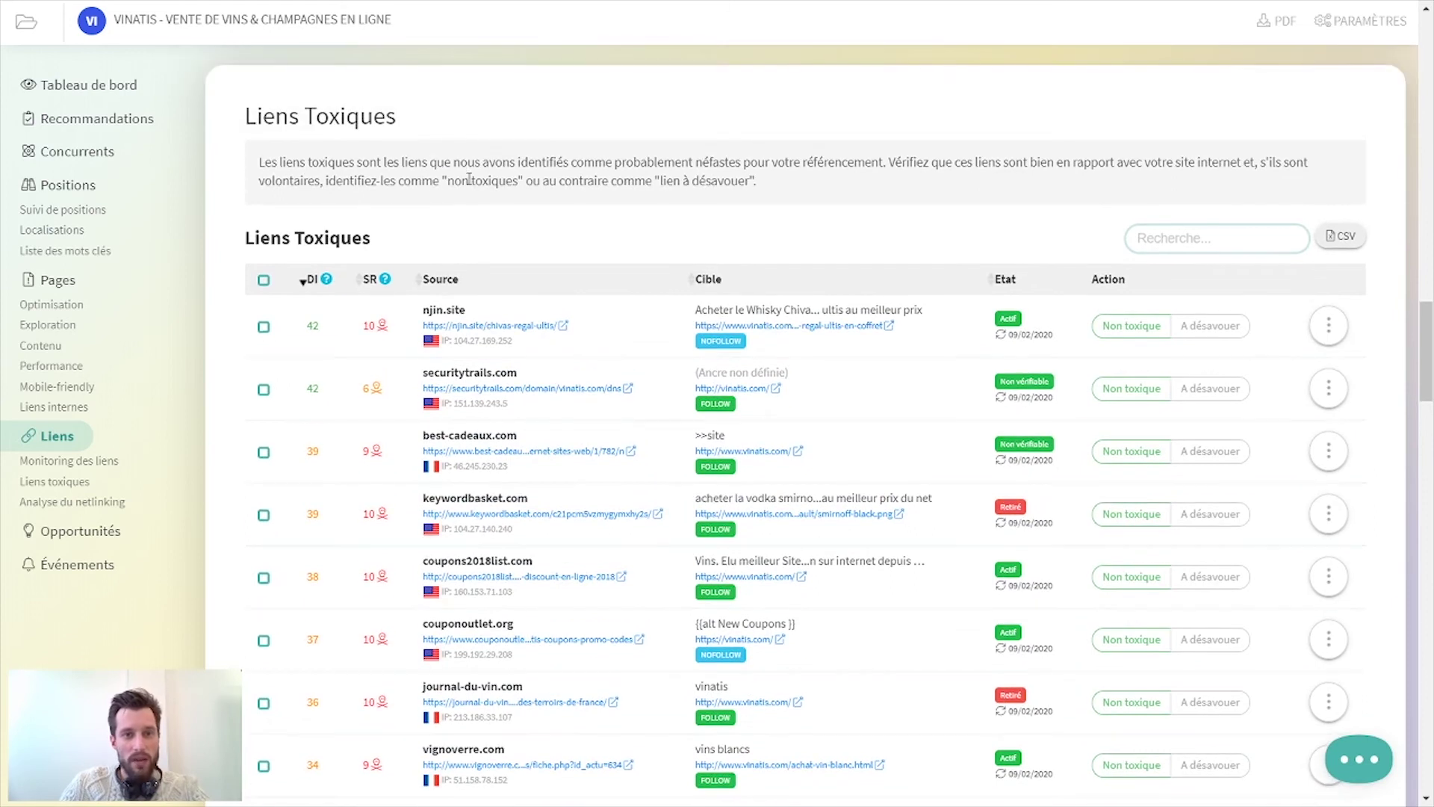
scroll(455, 149, "down", 6)
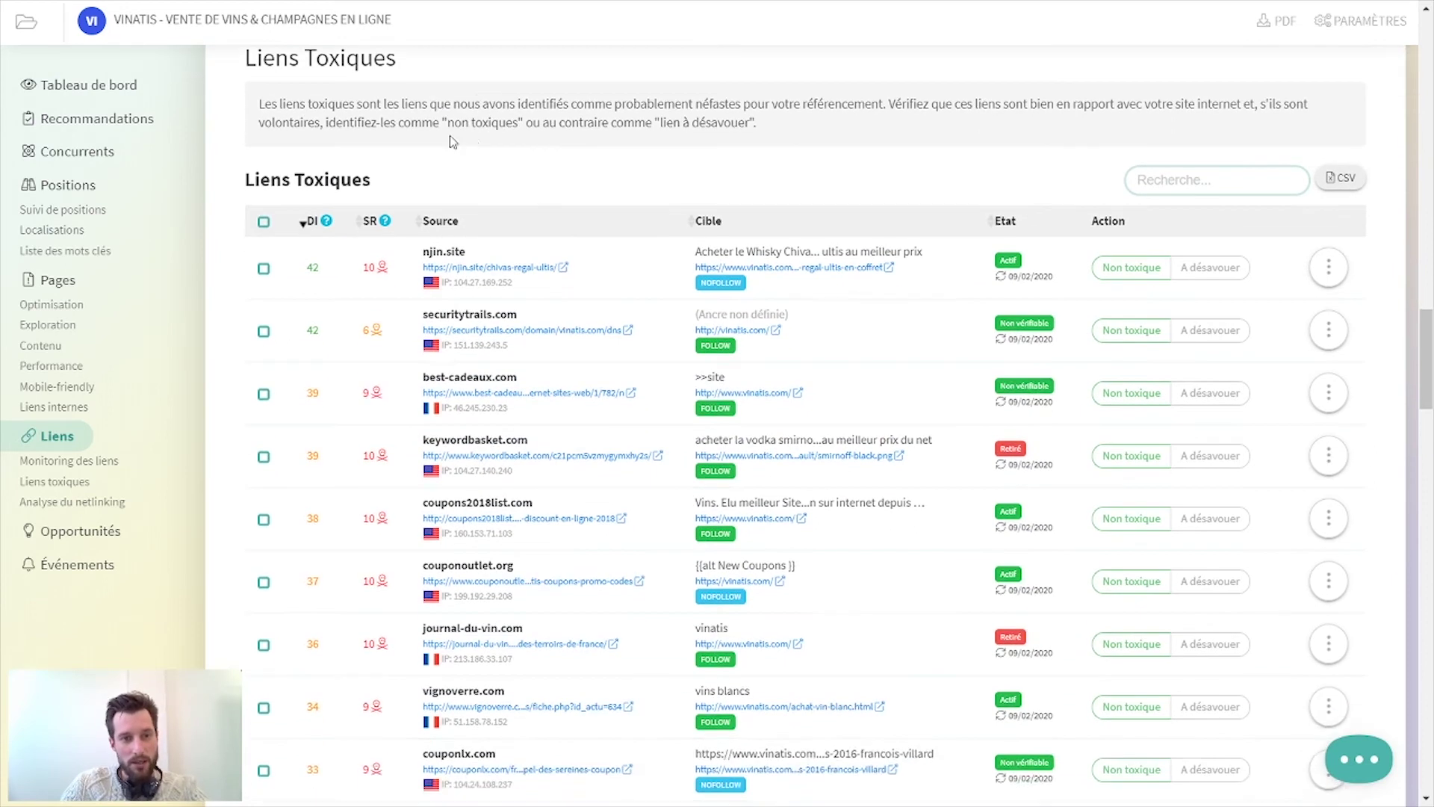
scroll(396, 271, "up", 5)
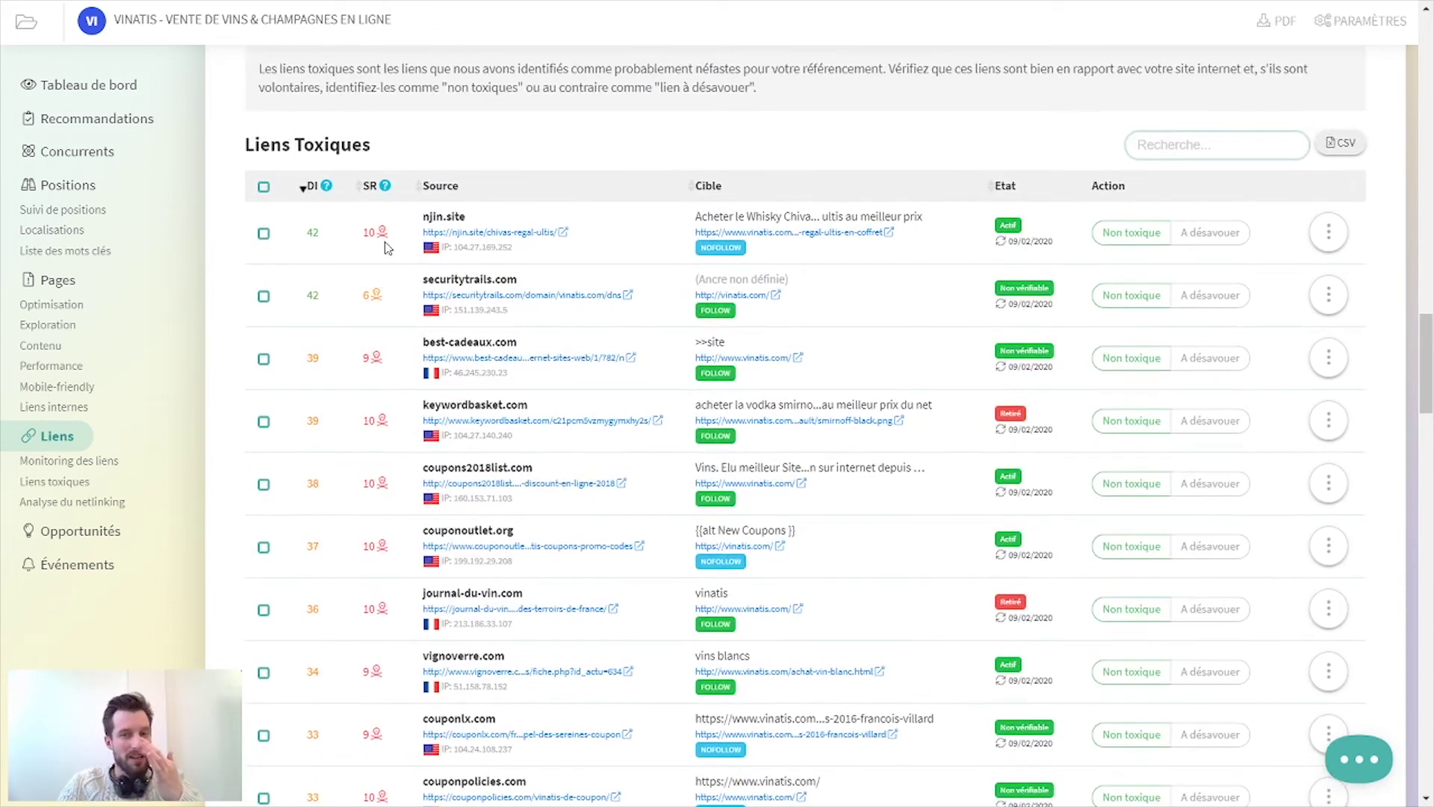
scroll(925, 257, "down", 3)
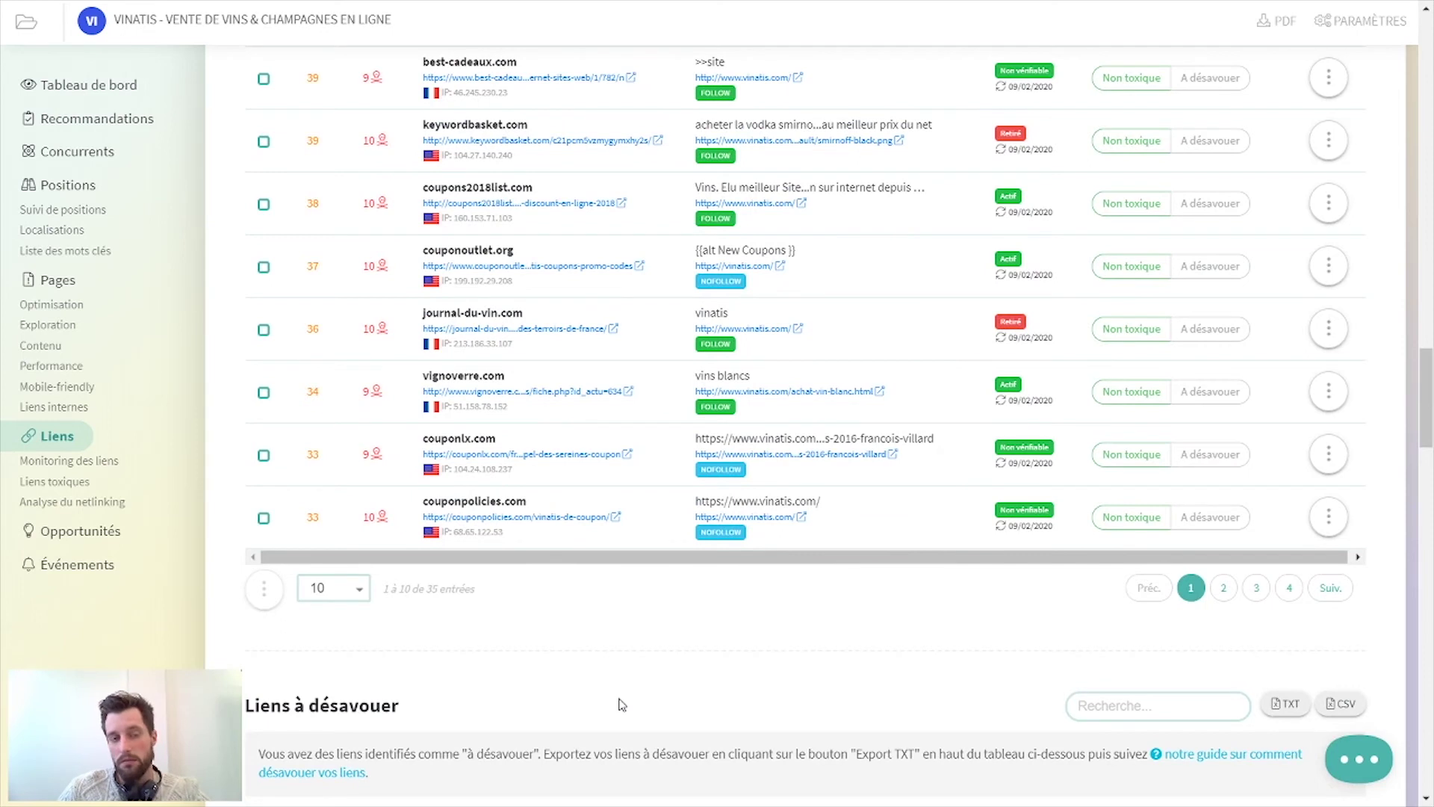
scroll(621, 705, "up", 3)
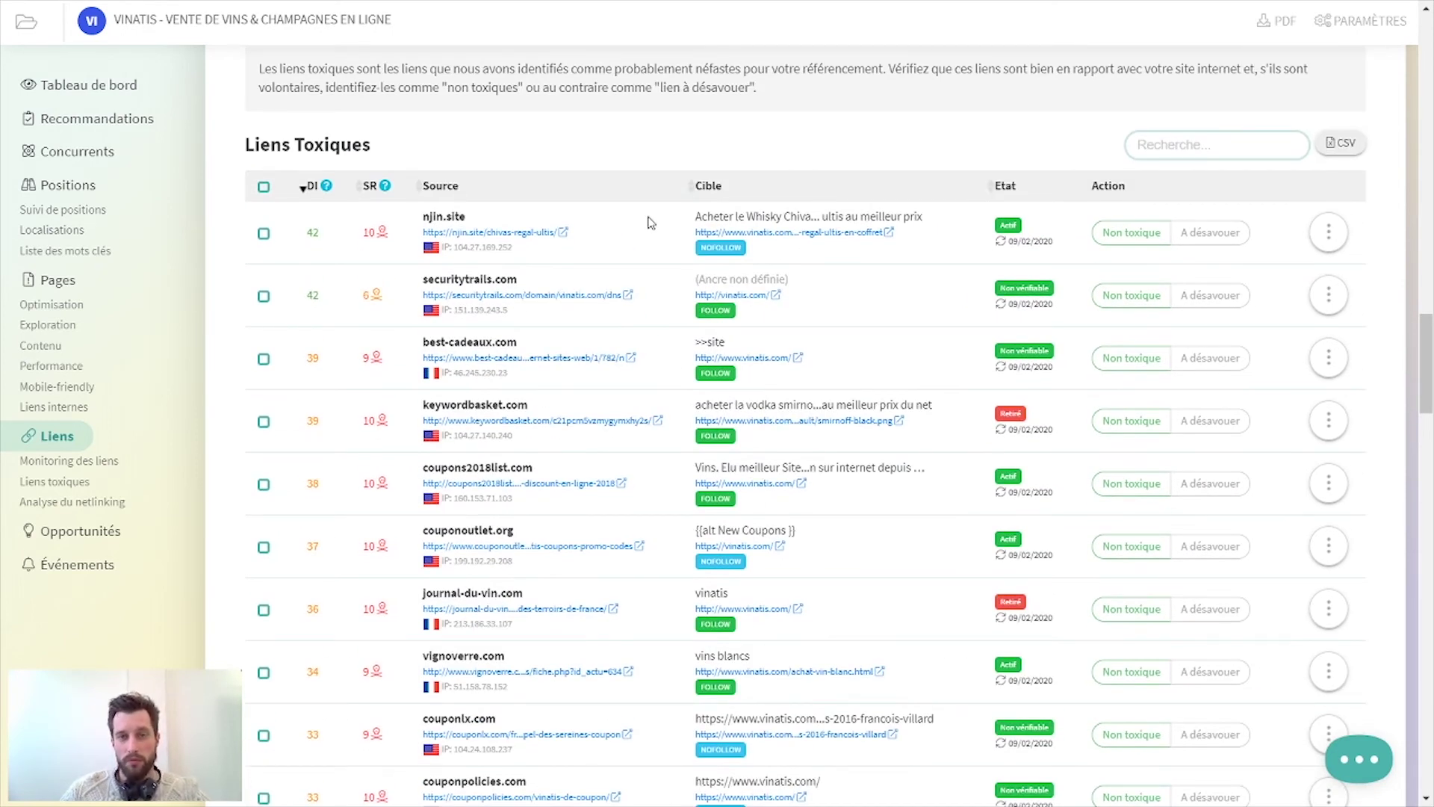
scroll(651, 225, "down", 1)
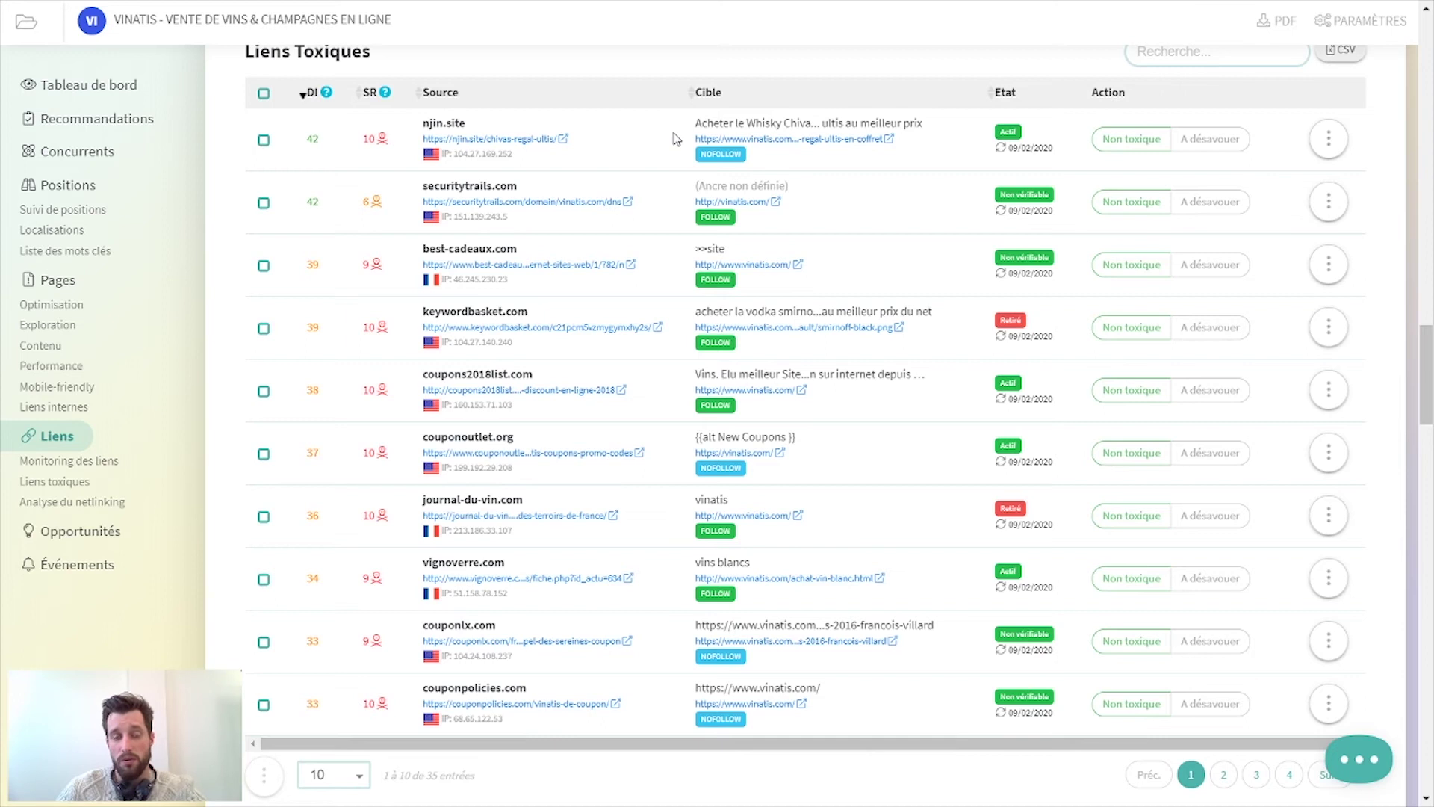
scroll(676, 139, "down", 4)
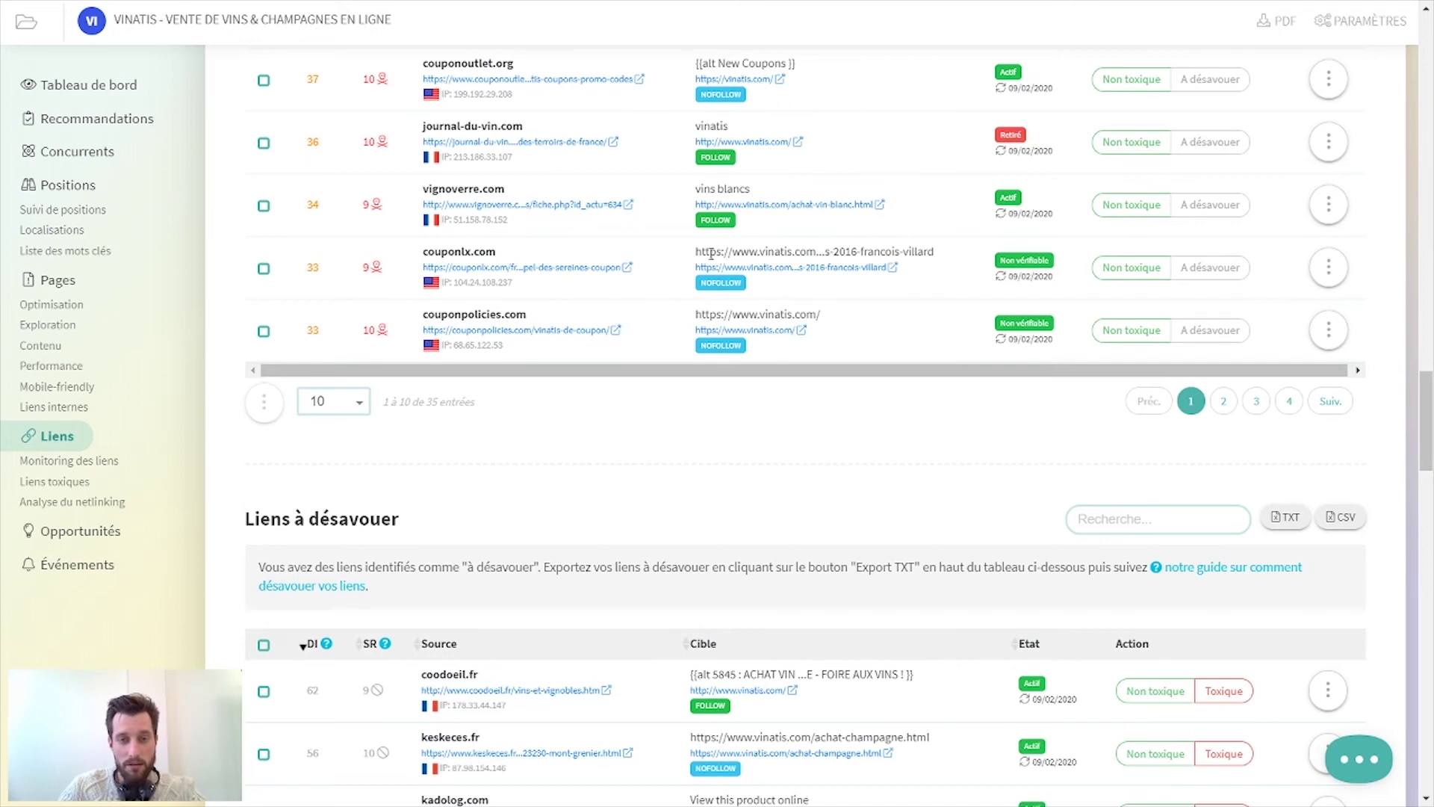
scroll(654, 467, "down", 2)
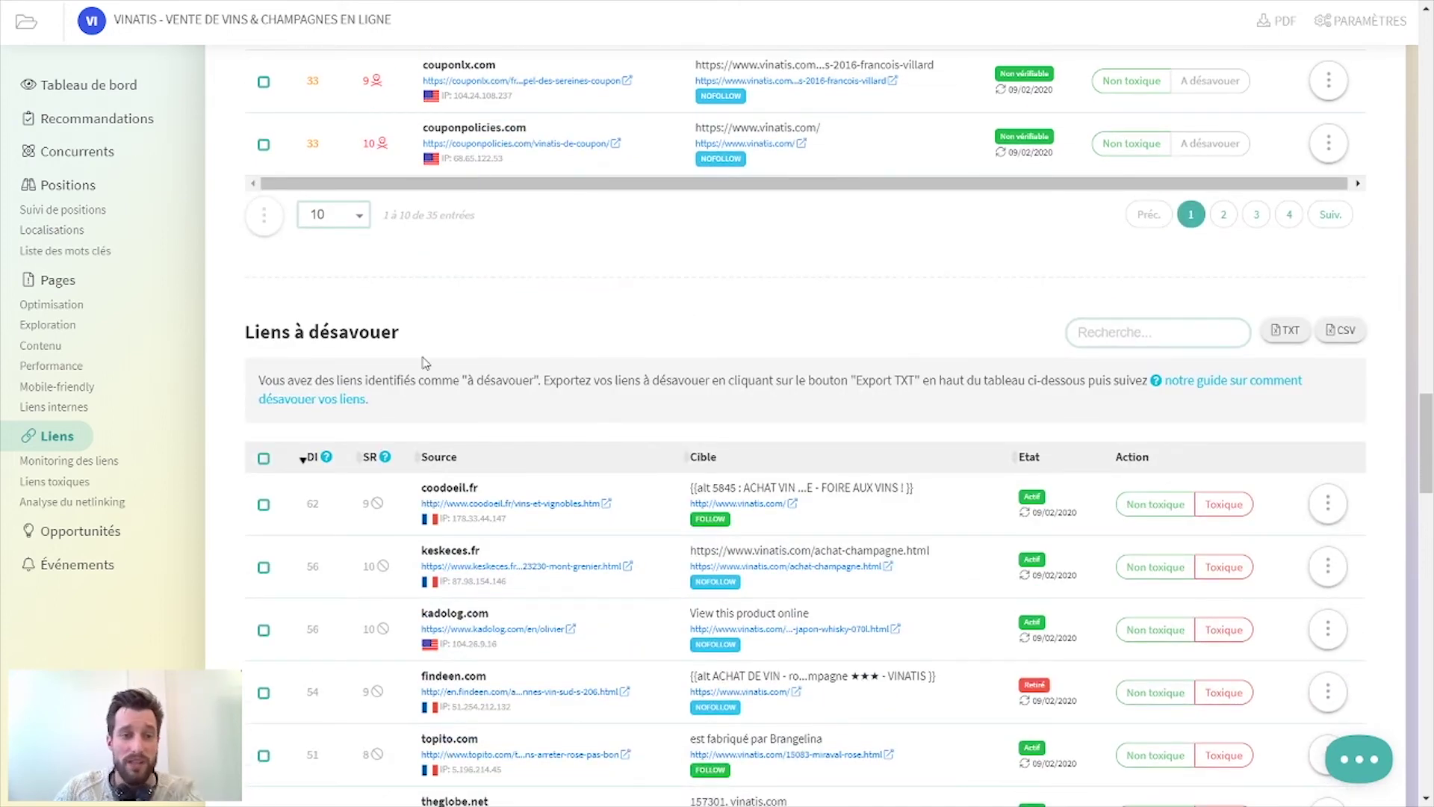
Mark the toxic links from njin.site and securitytrails.com as "A désavouer".
scroll(627, 344, "up", 3)
scroll(595, 514, "up", 4)
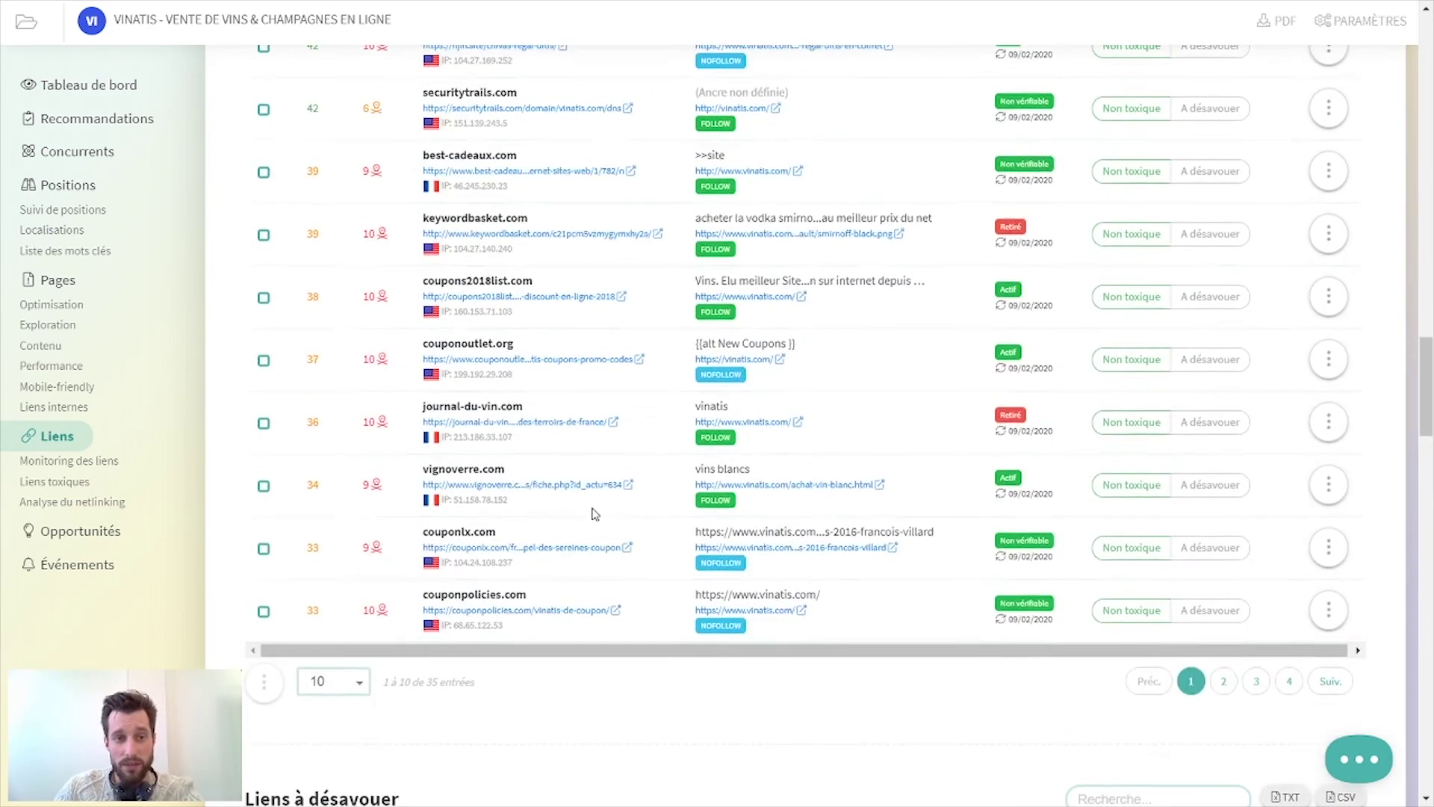
left_click(1131, 295)
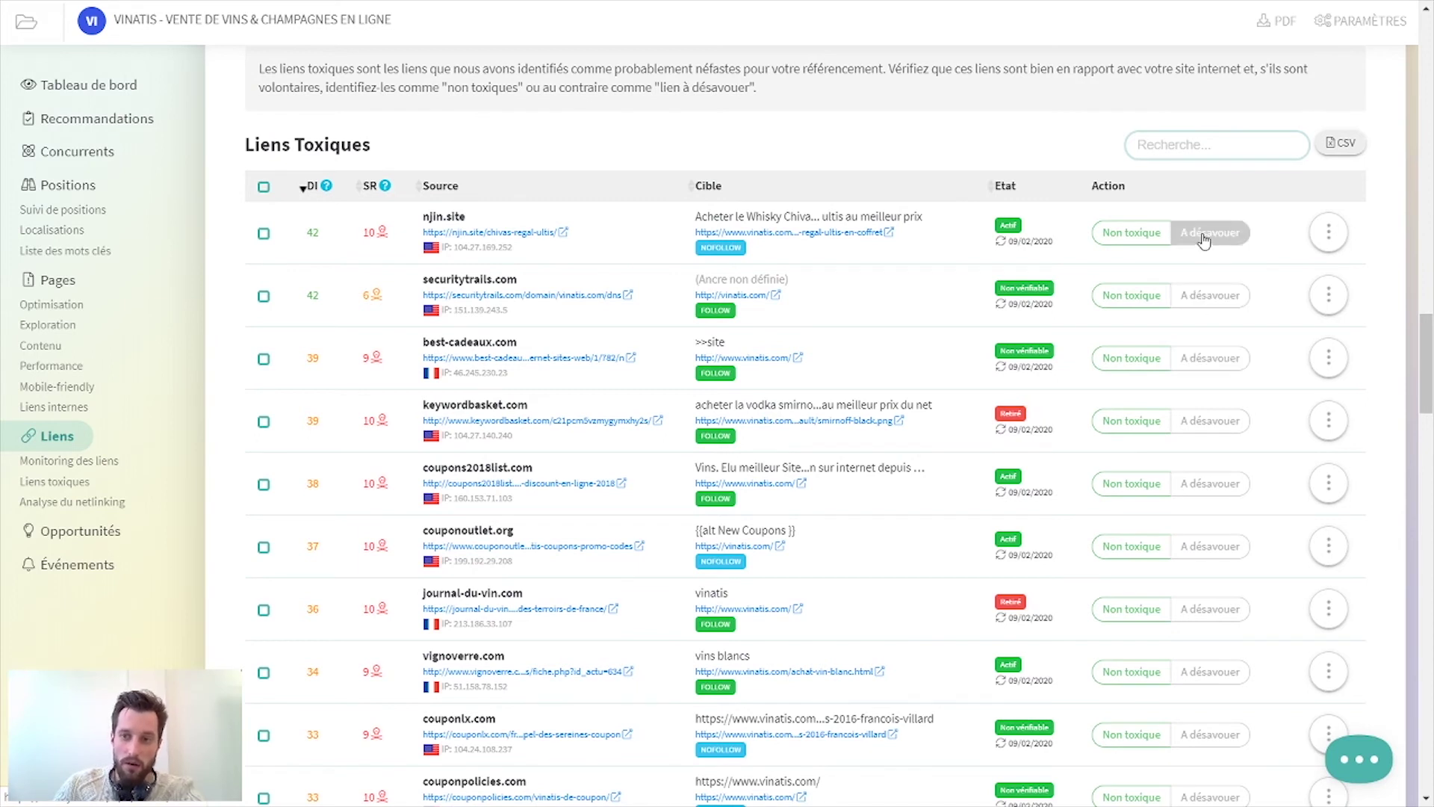
left_click(1204, 236)
left_click(1200, 299)
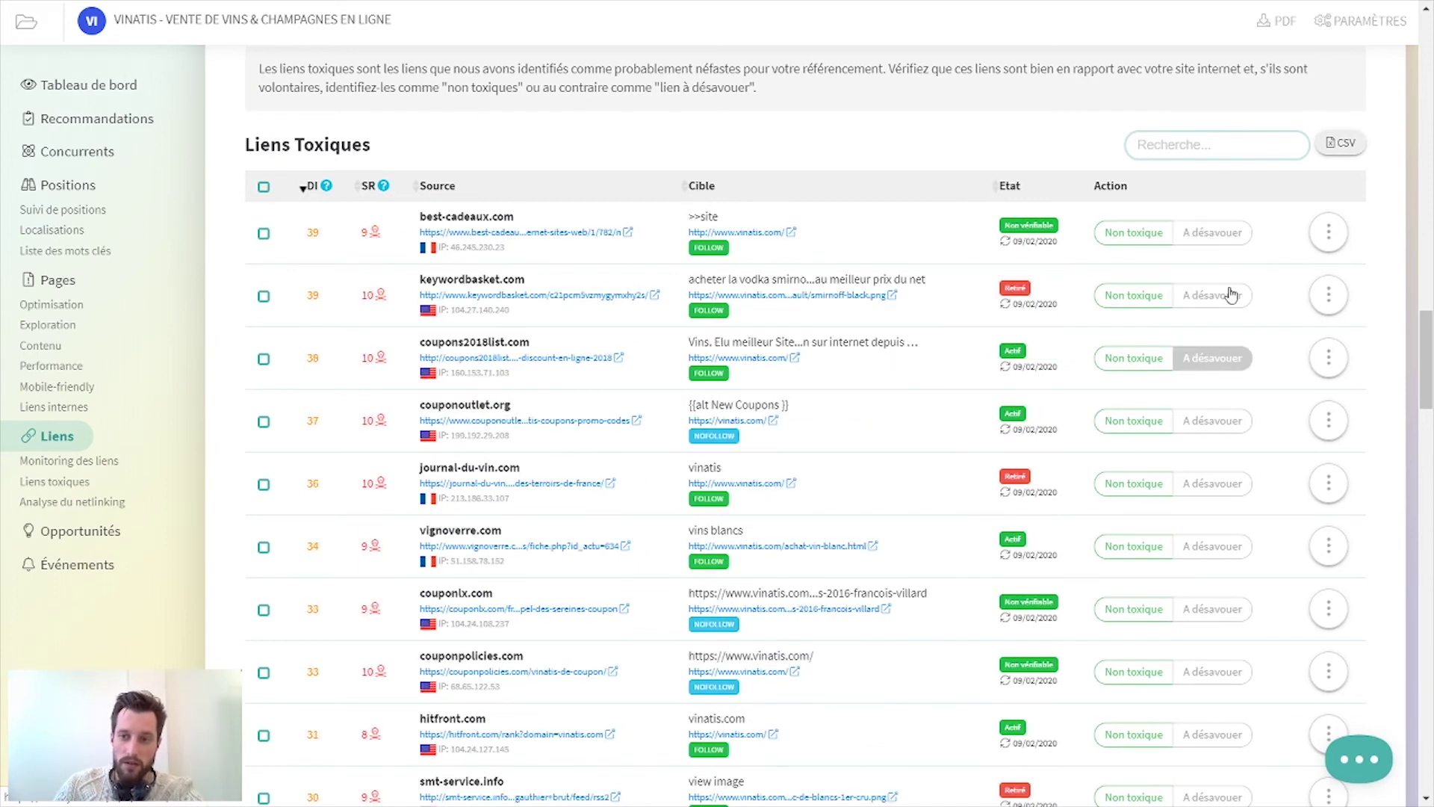
Review the Liens à désavouer list with its export options, plus the country, IP, anchor and target page lists.
scroll(1259, 328, "down", 5)
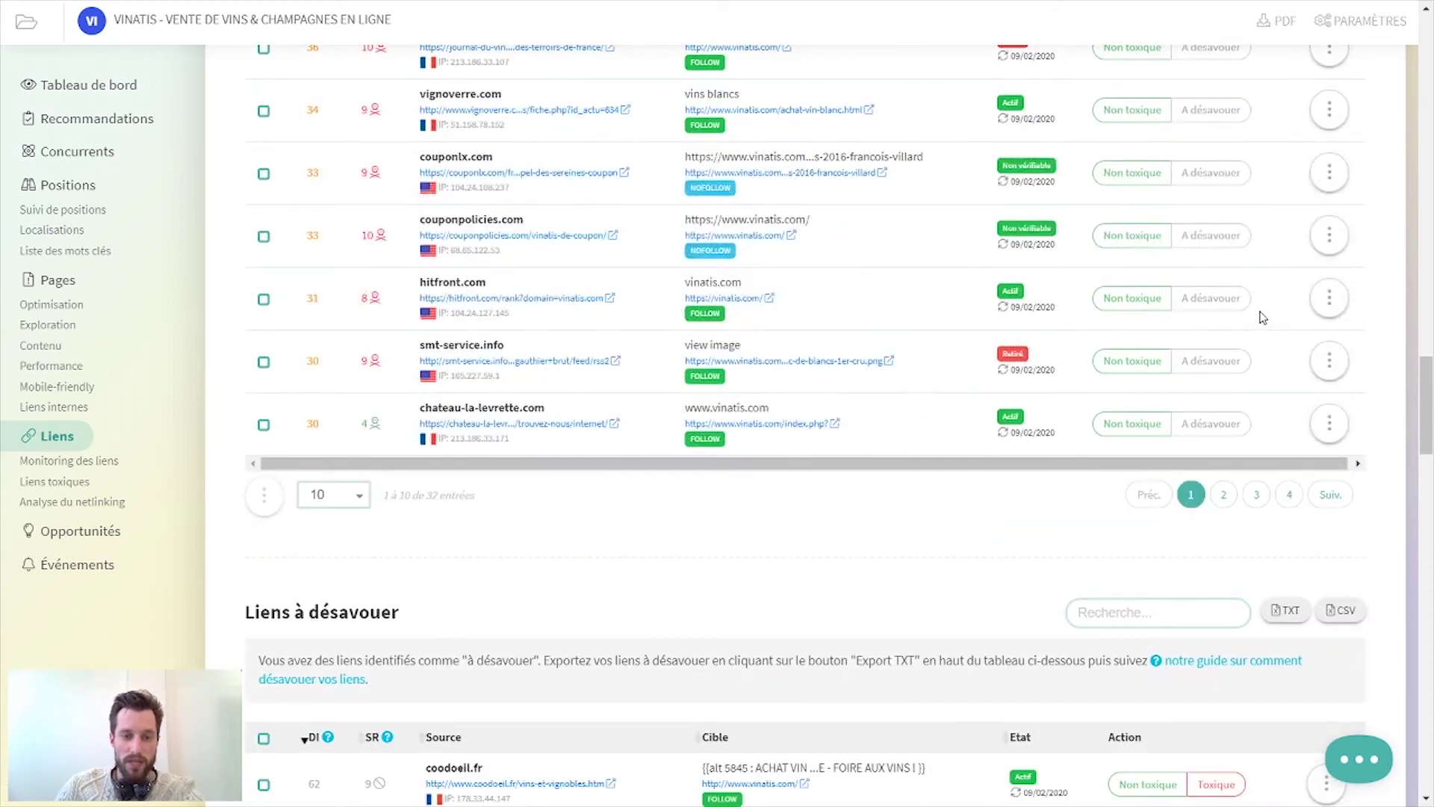
scroll(1261, 315, "down", 2)
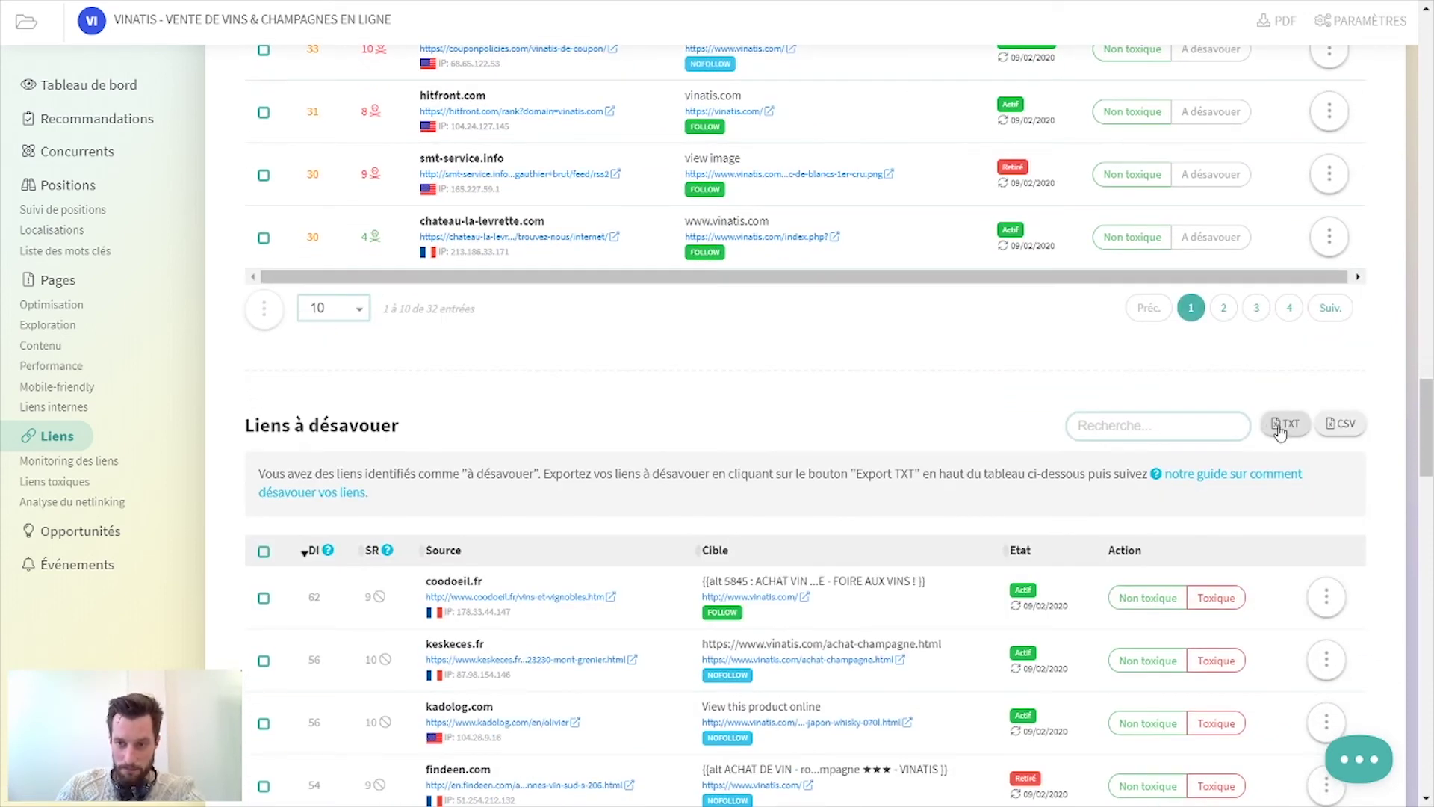
scroll(795, 483, "down", 3)
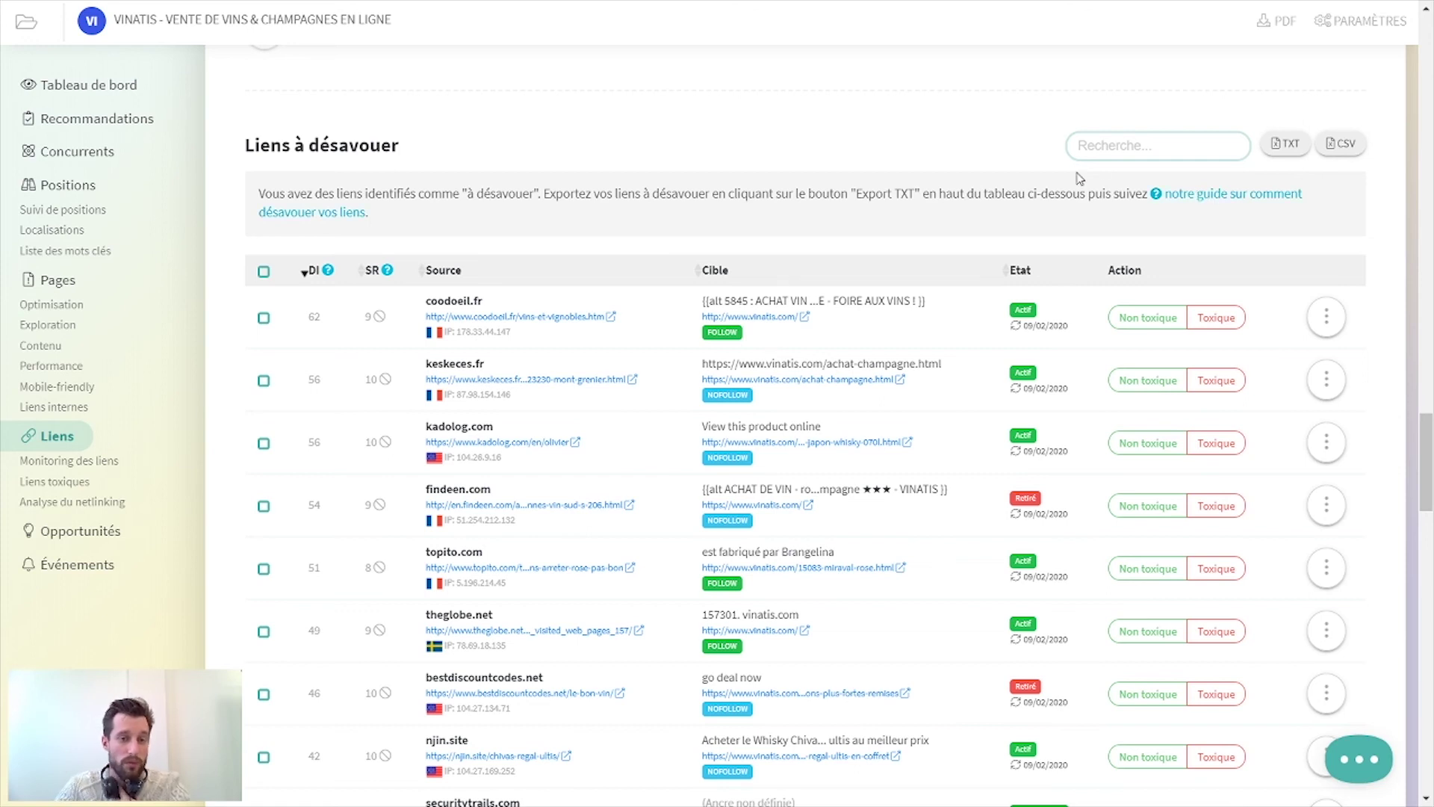
scroll(800, 172, "down", 10)
scroll(782, 177, "down", 12)
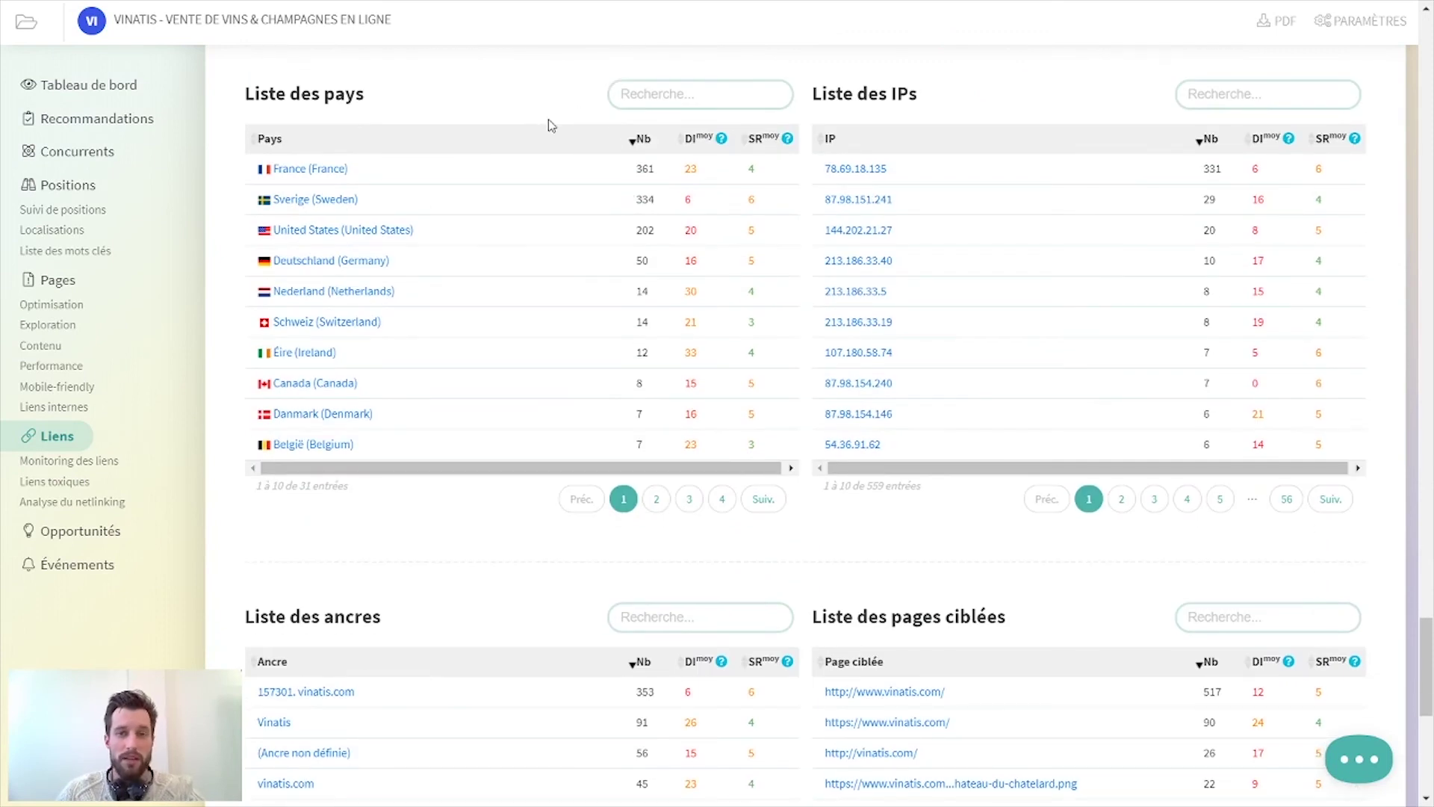
scroll(556, 142, "down", 6)
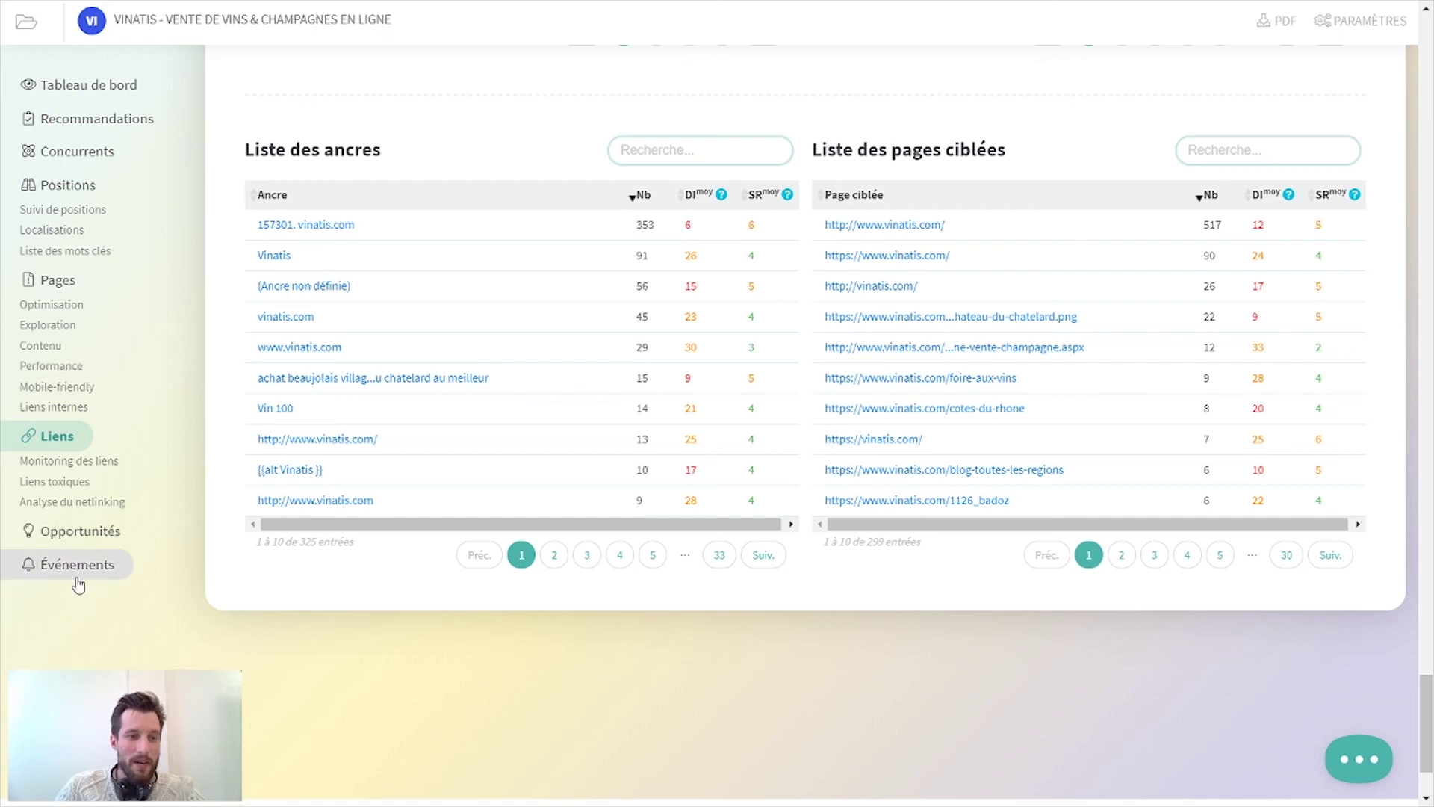
Open the Opportunités report of the Vinatis project.
left_click(82, 531)
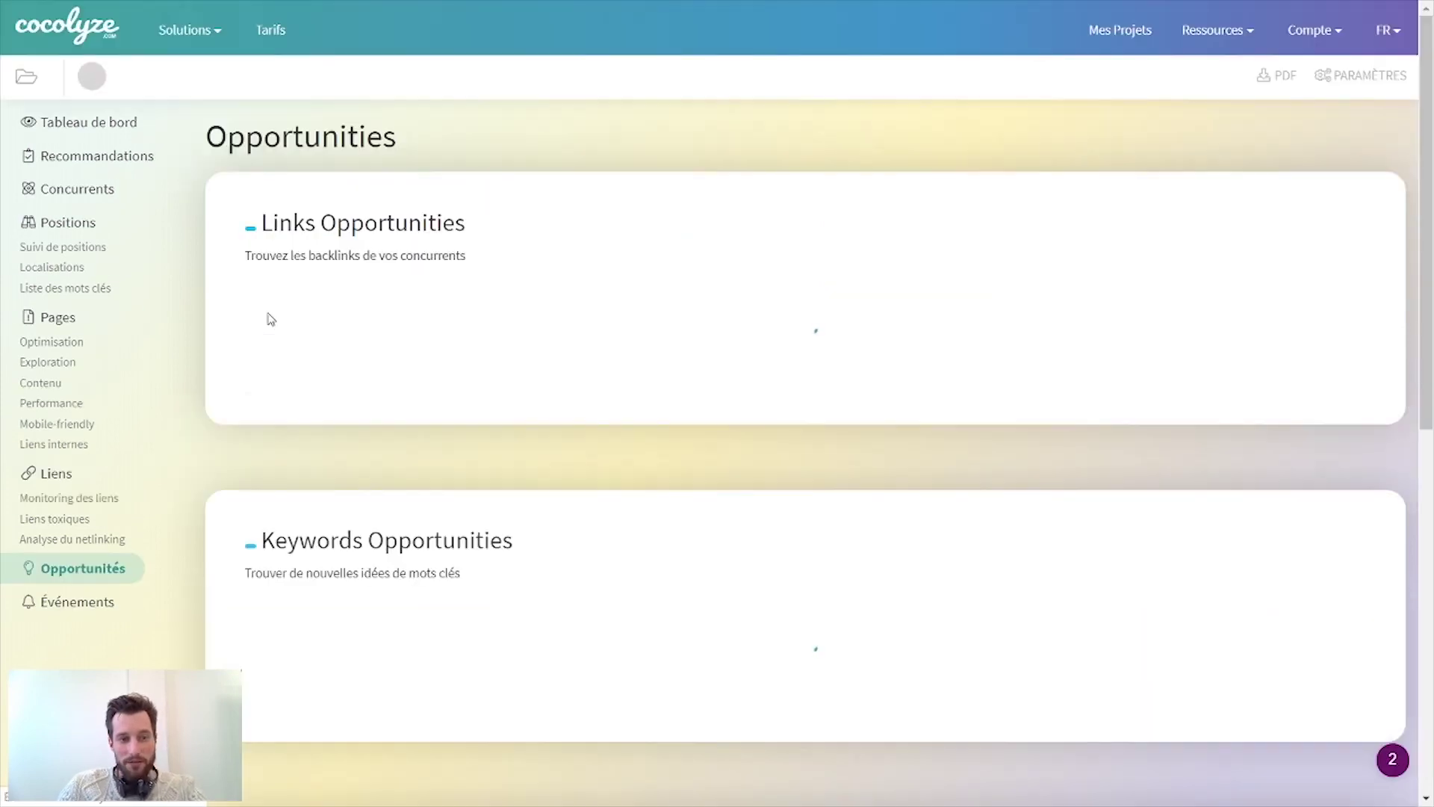